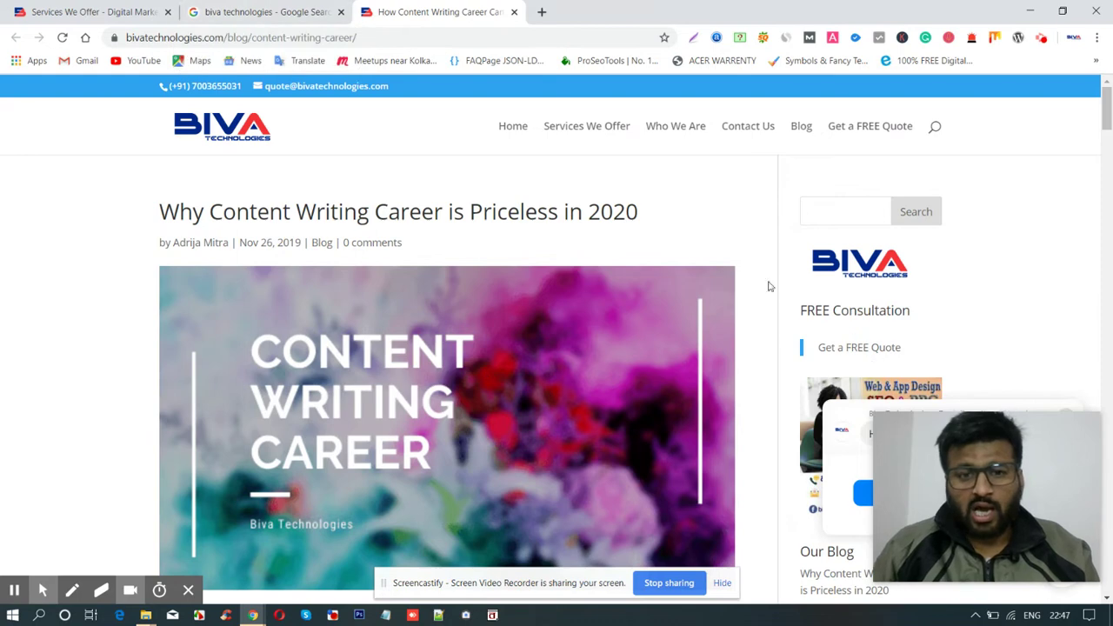
mouse_move(989, 446)
drag(989, 446, 986, 299)
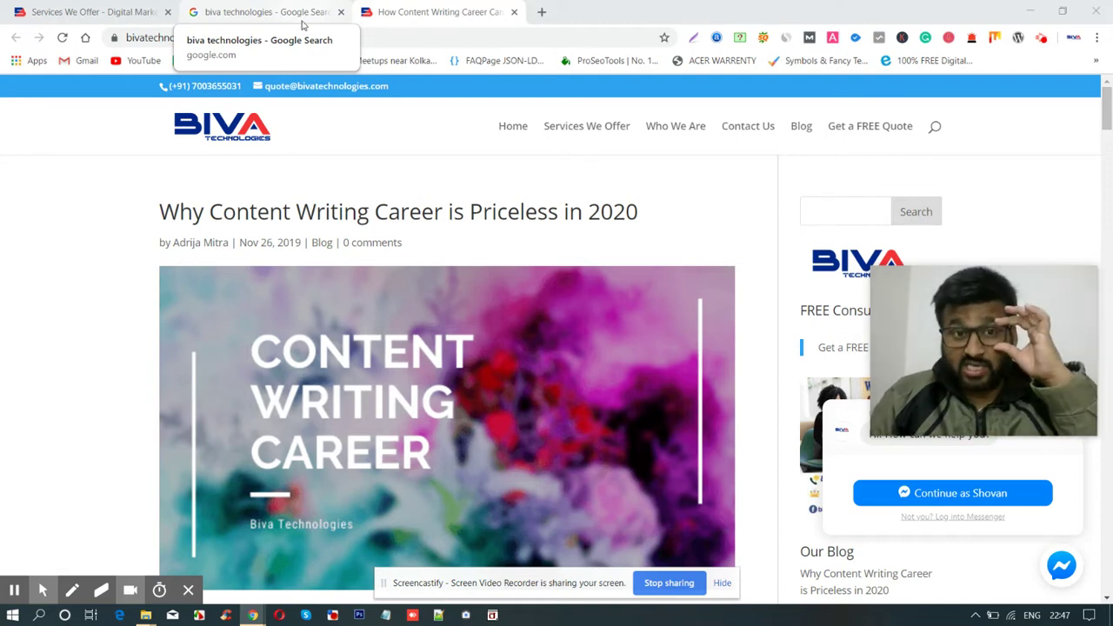
Switch to the png2jpg folder in File Explorer and view the image "digital marketing services (7)", closing it again
click(1028, 10)
click(165, 196)
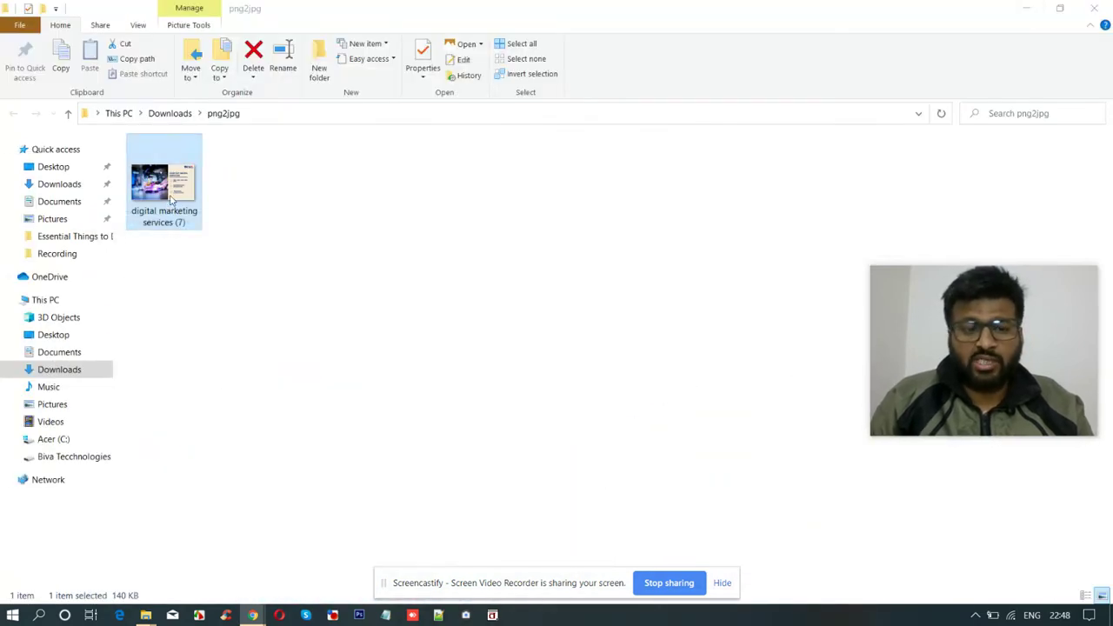
key(Return)
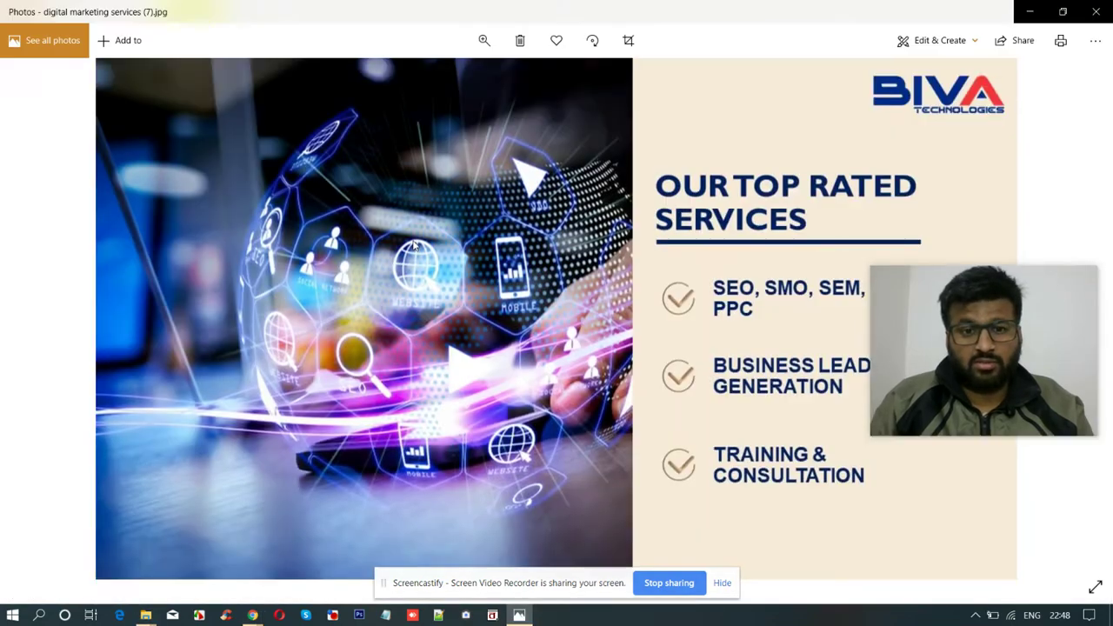
mouse_move(988, 279)
drag(989, 279, 995, 593)
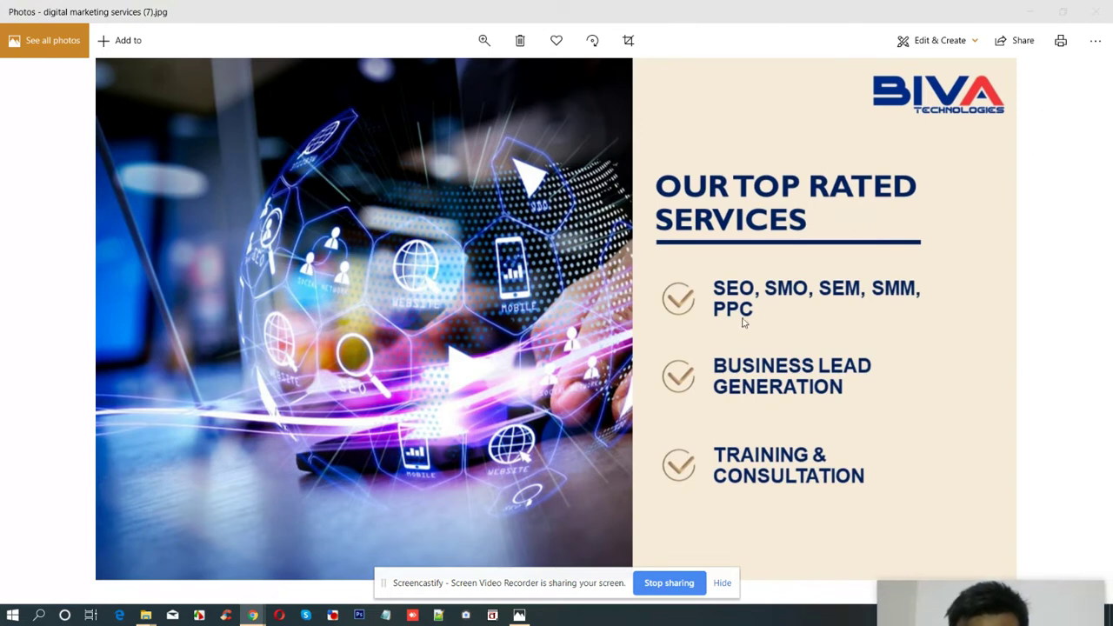
drag(1048, 609, 1073, 432)
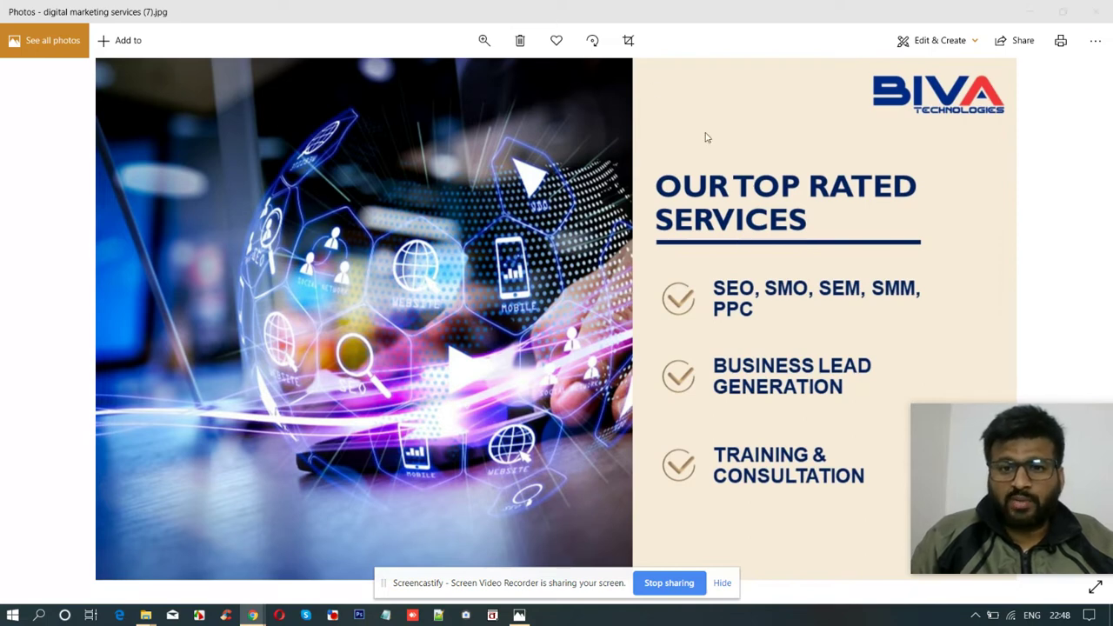
click(1096, 12)
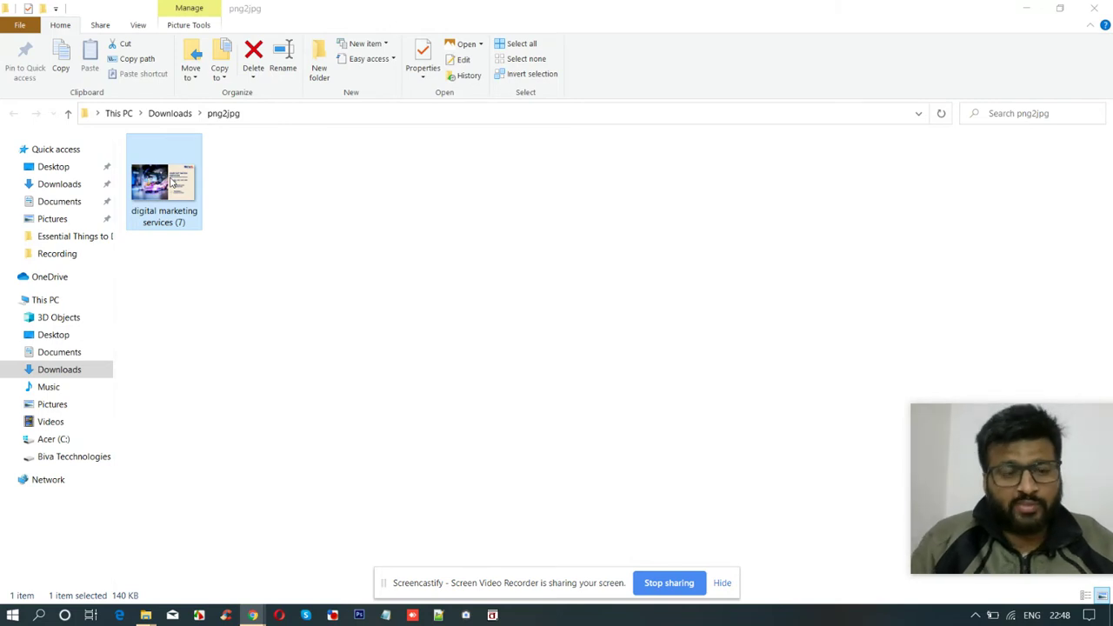
Open the detailed metadata in the properties of the image file "digital marketing services (7)"
double_click(170, 179)
right_click(169, 177)
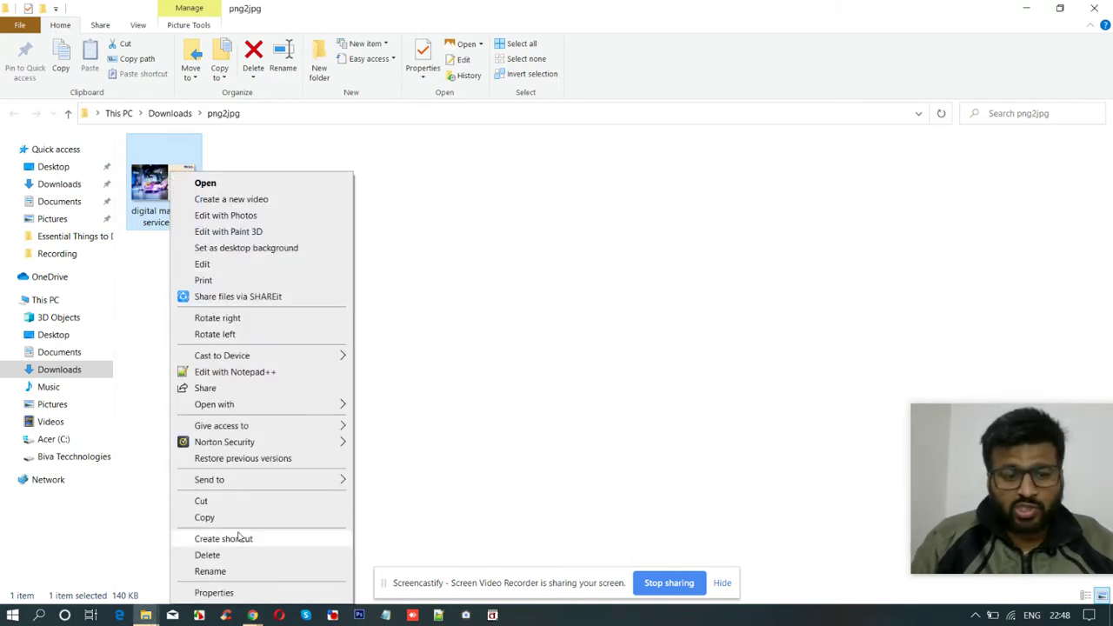
click(214, 593)
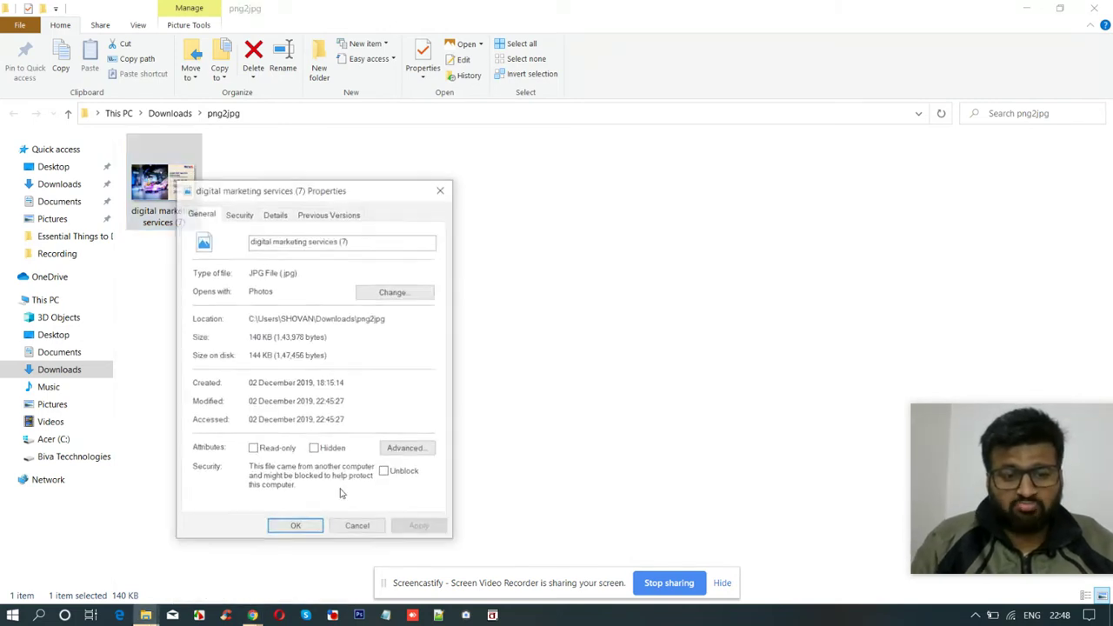
drag(338, 186, 523, 79)
click(456, 129)
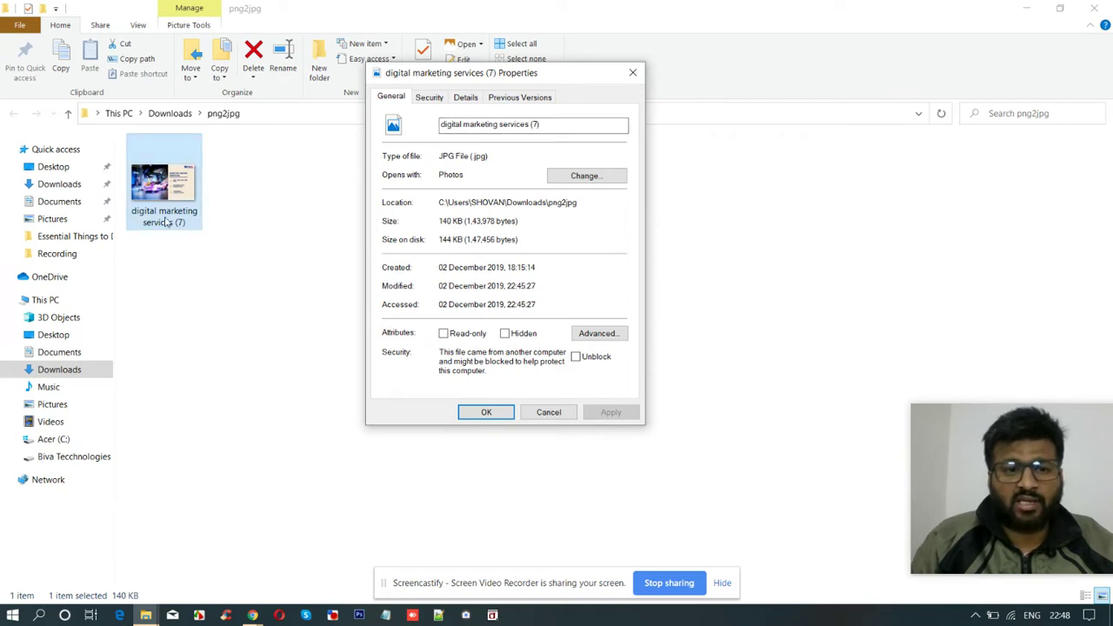
click(592, 128)
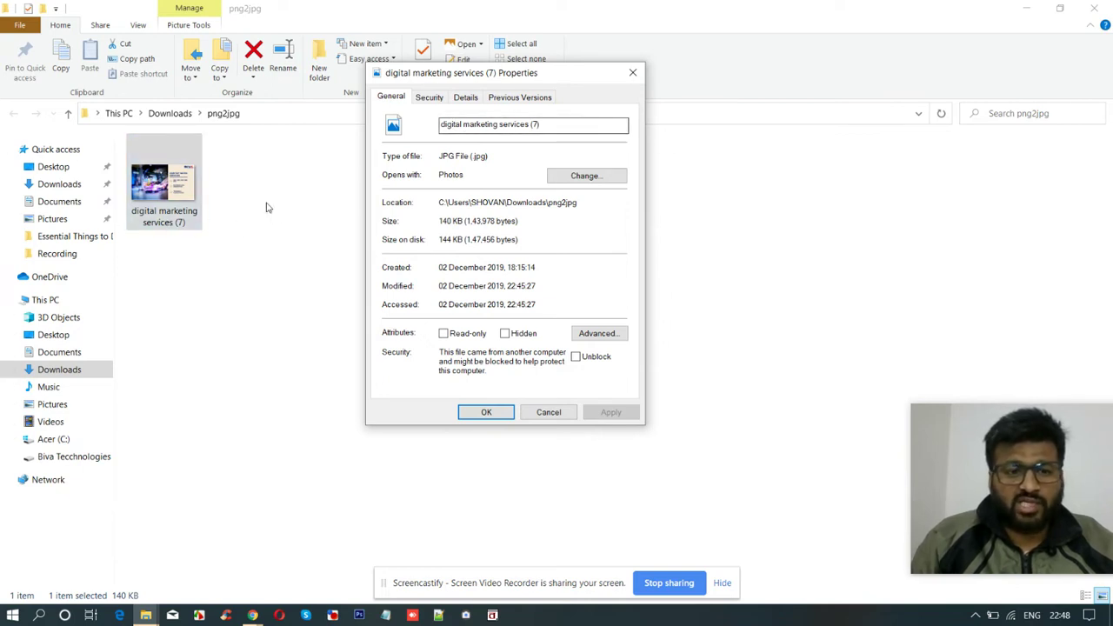
click(466, 97)
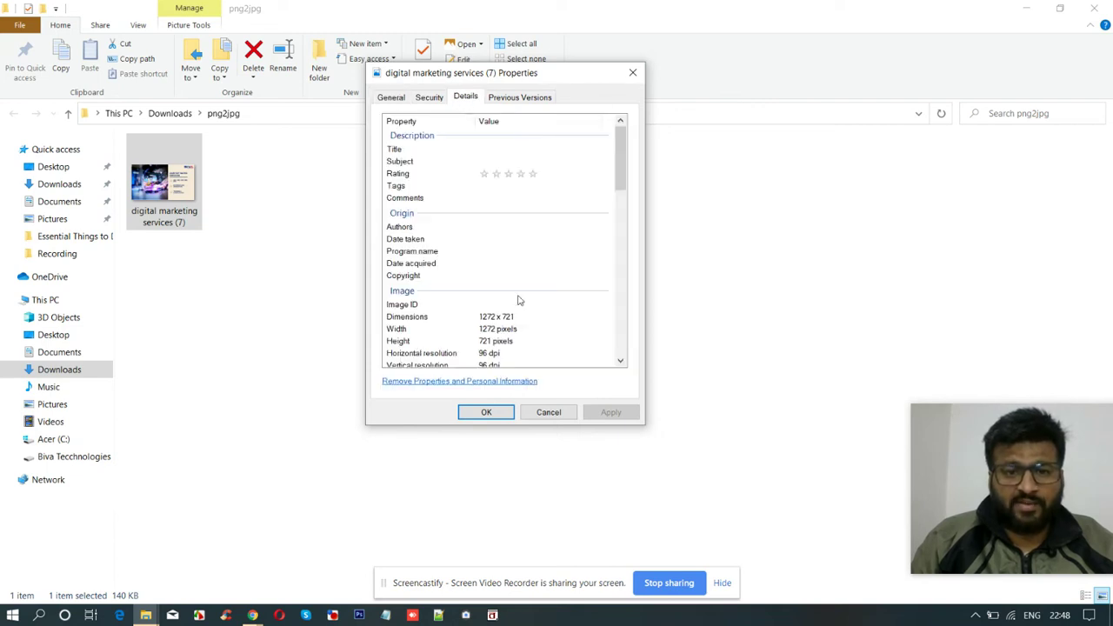
Set the image's title to "Digital Marketing Services - Biva Technologies" and check the entered text
click(490, 149)
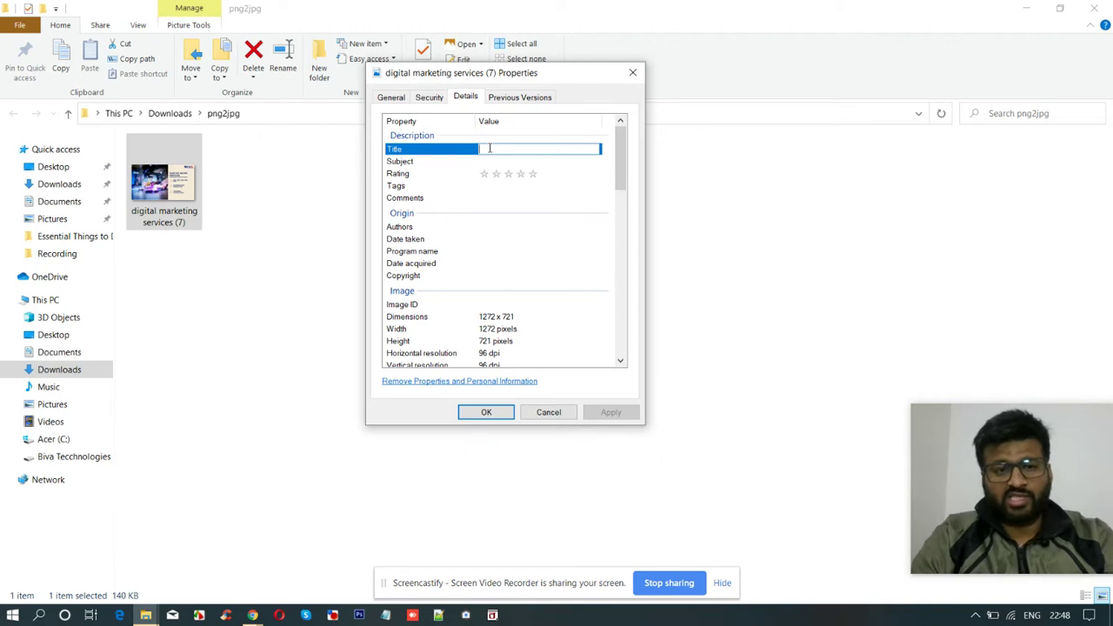
text(Digital)
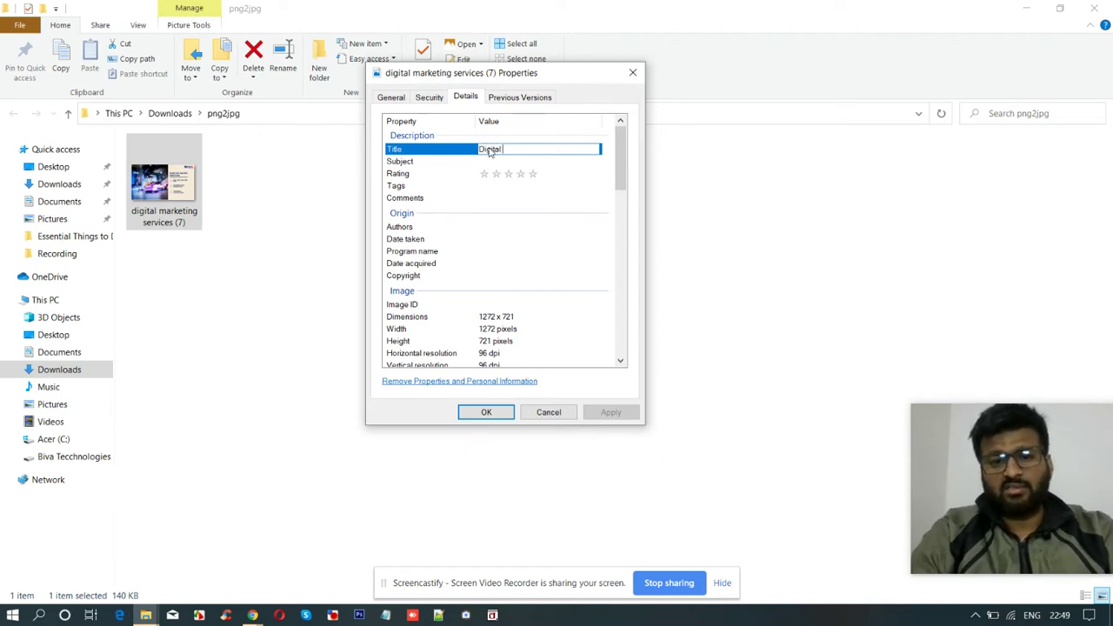
text( Marketing )
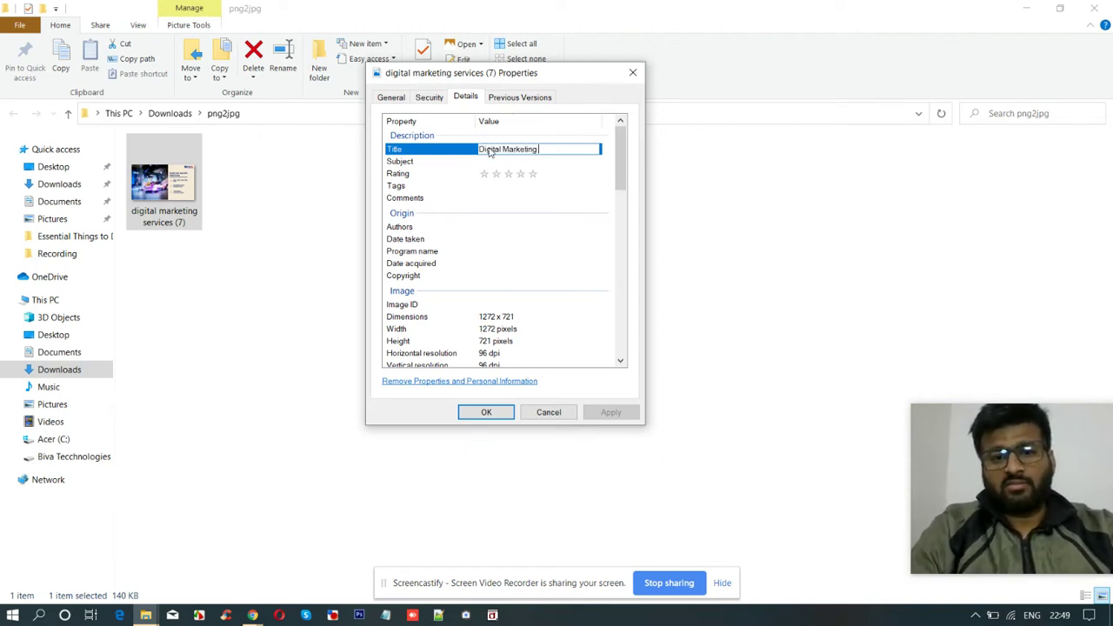
text(Services -)
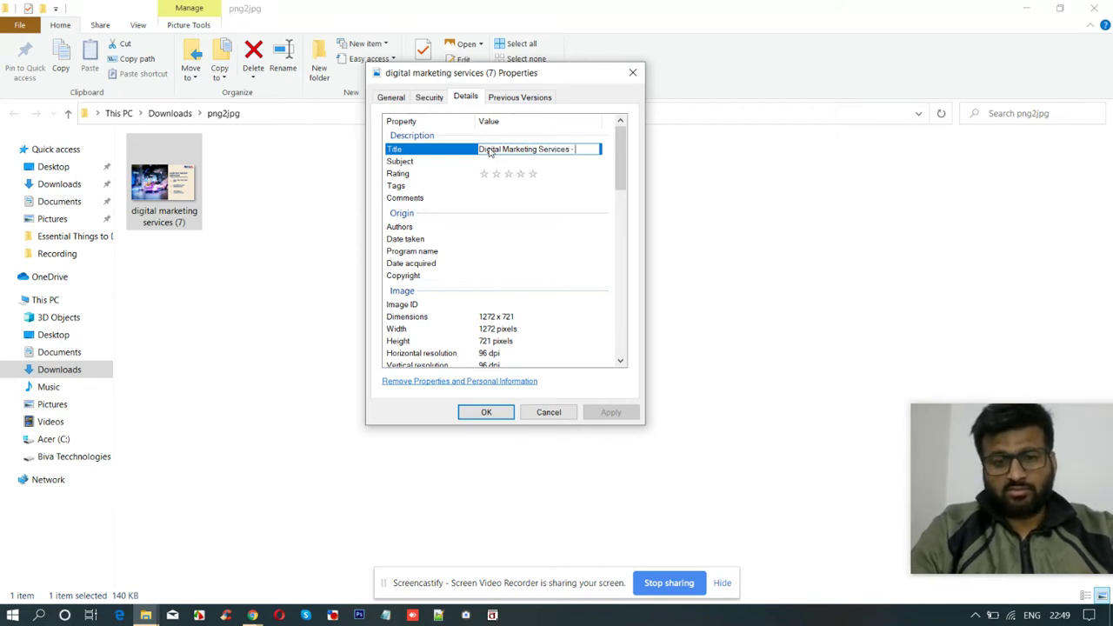
text( Biva Technologies)
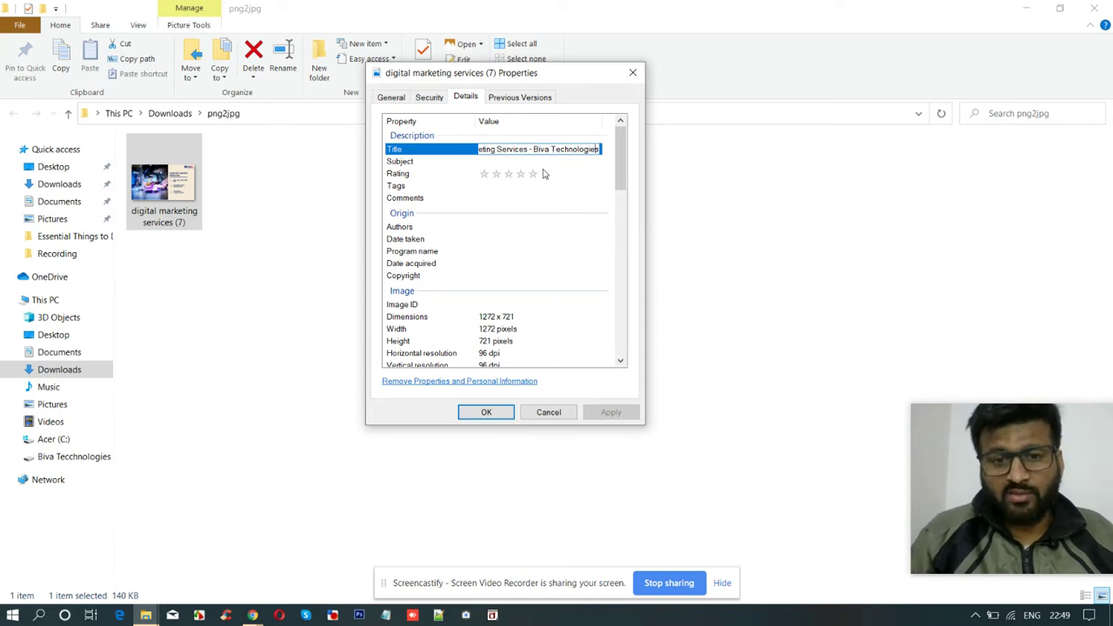
key(Left)
key(Left)
key(Left)
key(Left)
key(Left)
key(Left)
key(Left)
key(Left)
key(Left)
key(Left)
key(Left)
key(Left)
key(Left)
key(Left)
key(Left)
key(Left)
key(Left)
key(Left)
key(Left)
key(Left)
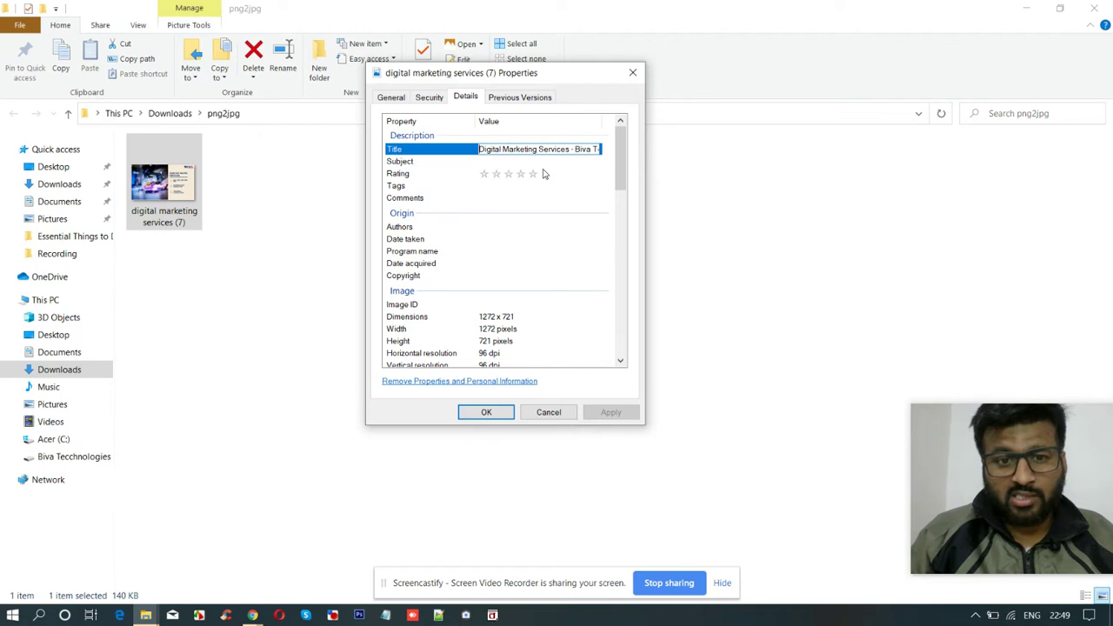
key(Return)
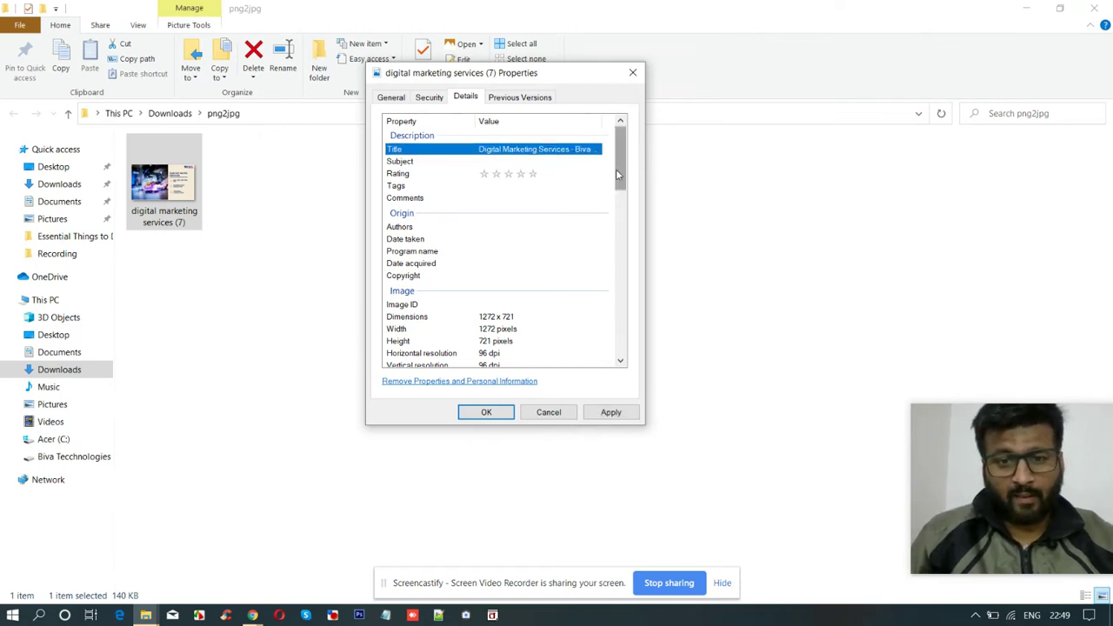
click(532, 150)
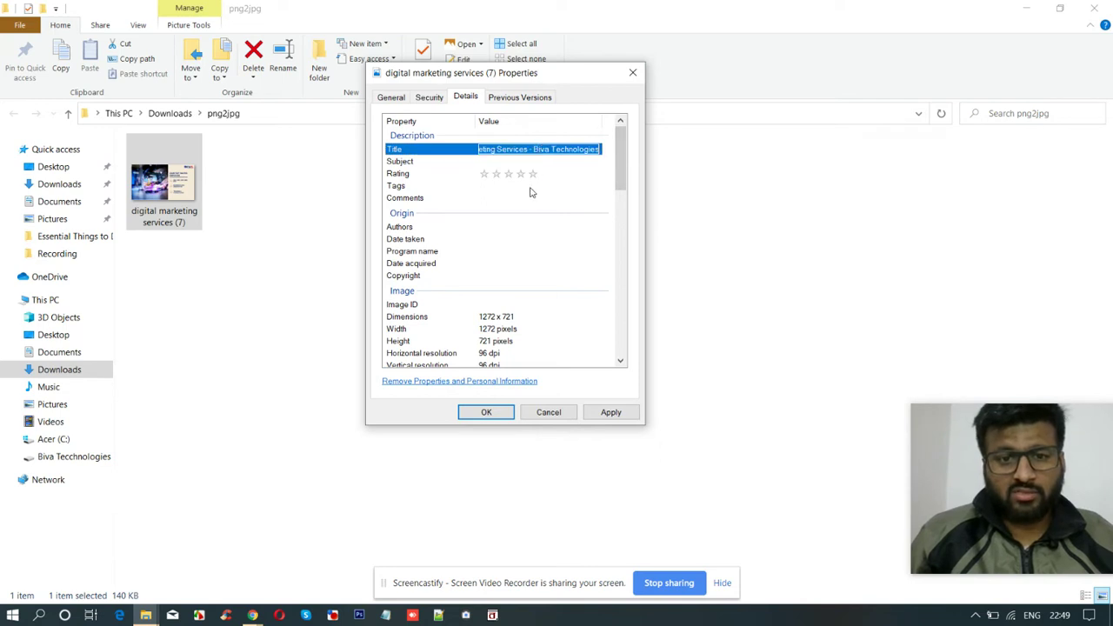
Set the image's subject to "Digital Marketing" and its rating to five stars
click(512, 160)
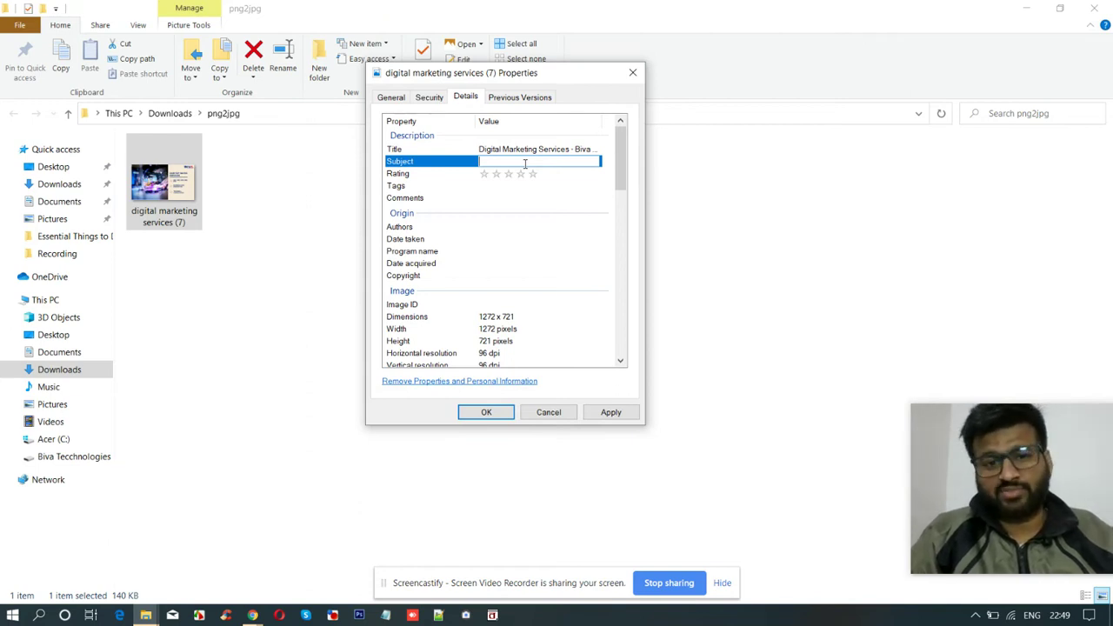
text(Dig)
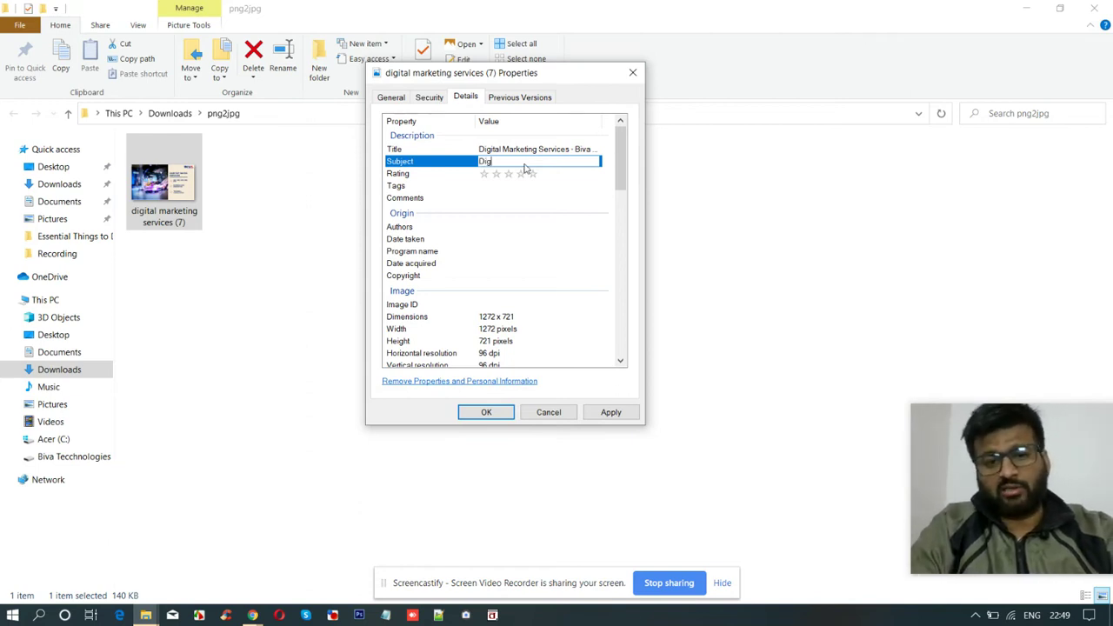
text(ital MA)
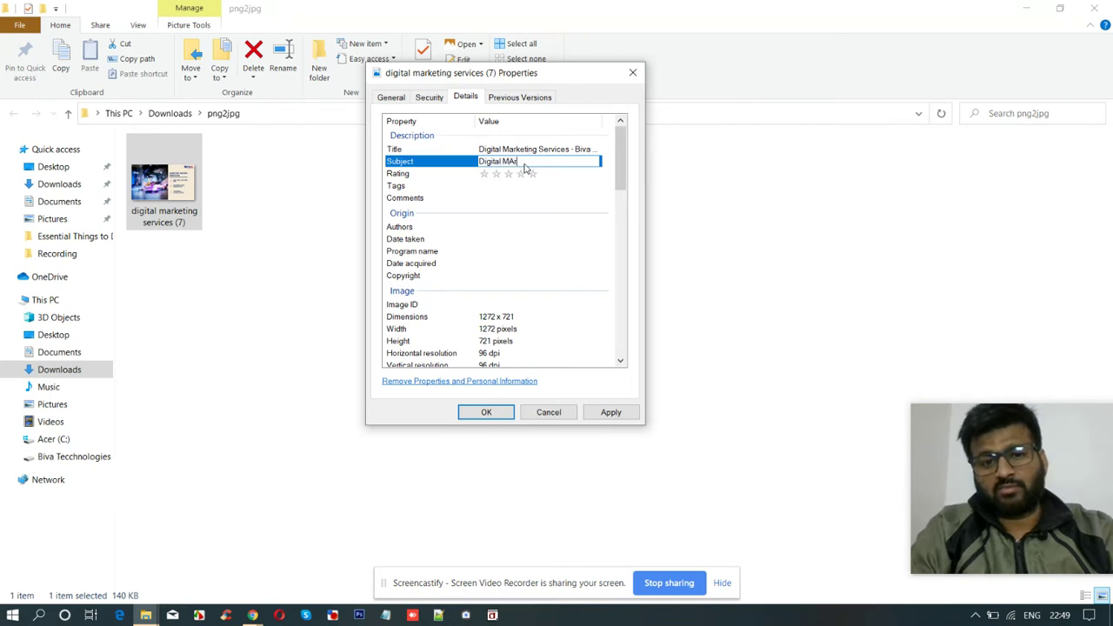
text(rketing)
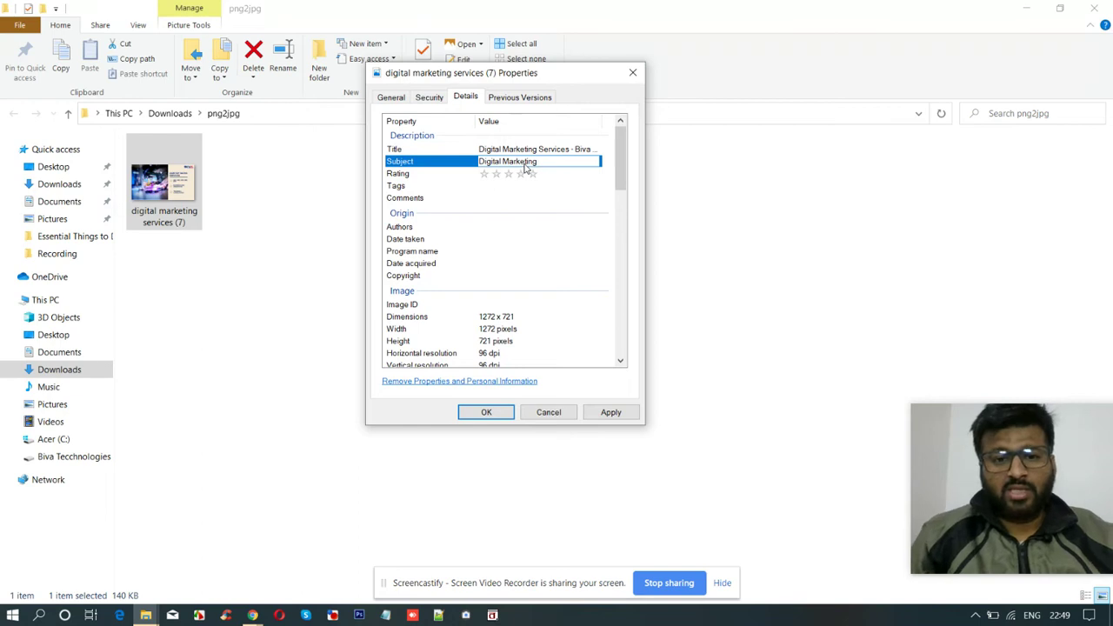
click(533, 176)
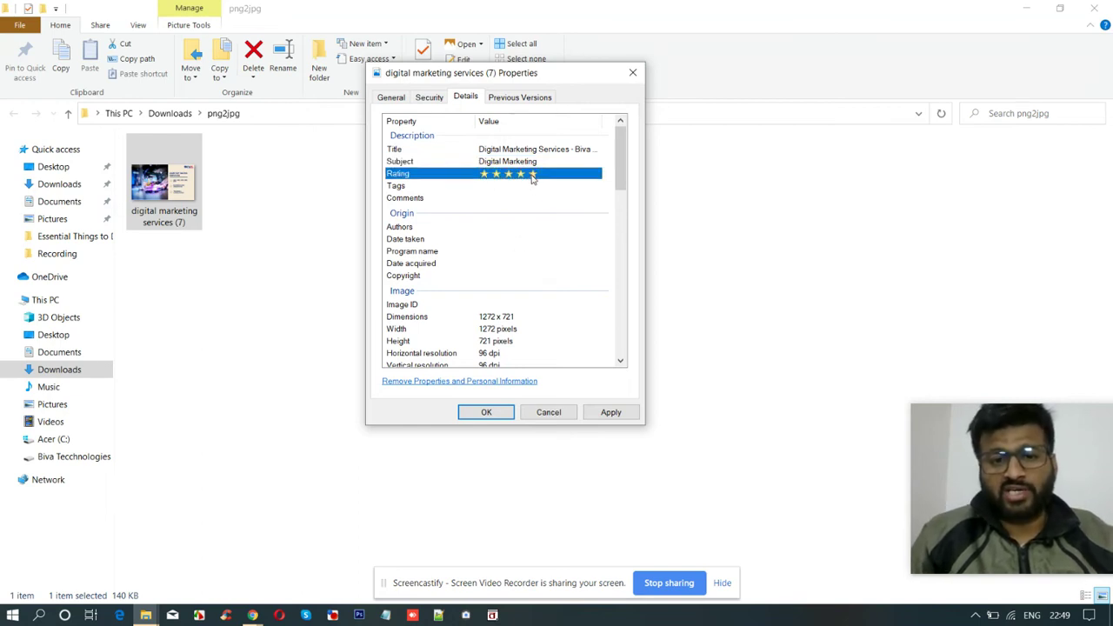
Tag the image with "digital marketing, image optimisation, seo, sem, search engine optimisation"
click(534, 186)
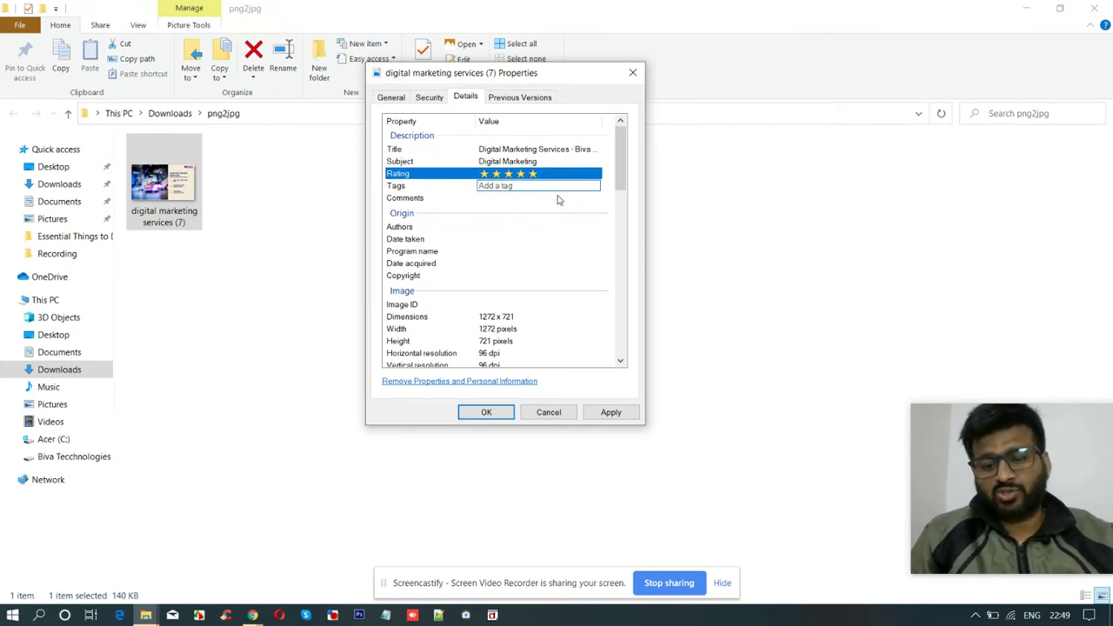
text(di)
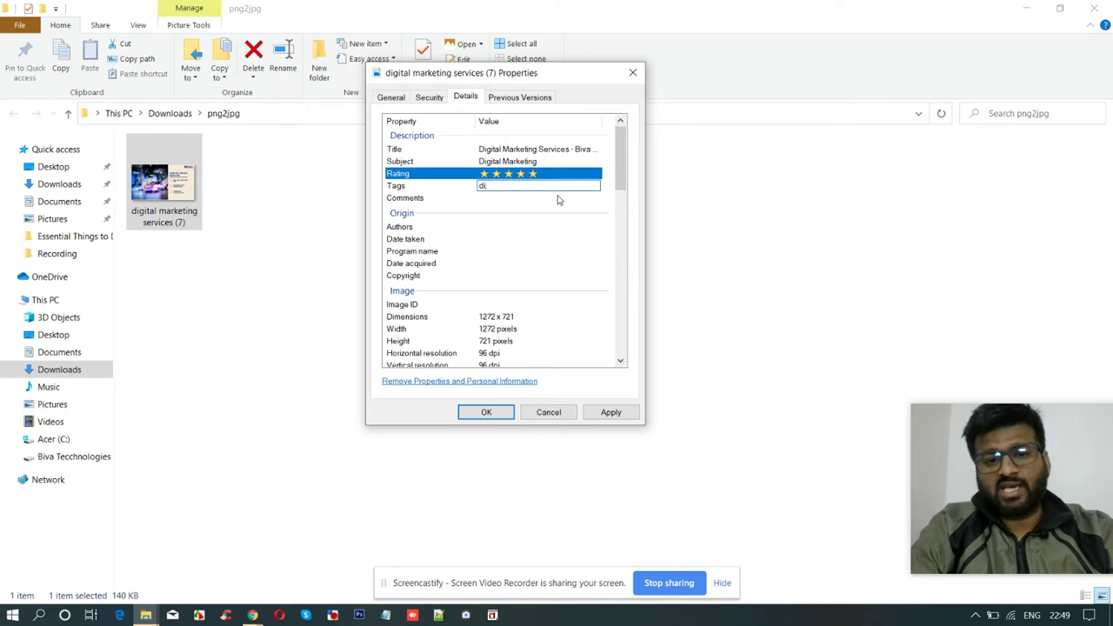
text(gital marketing )
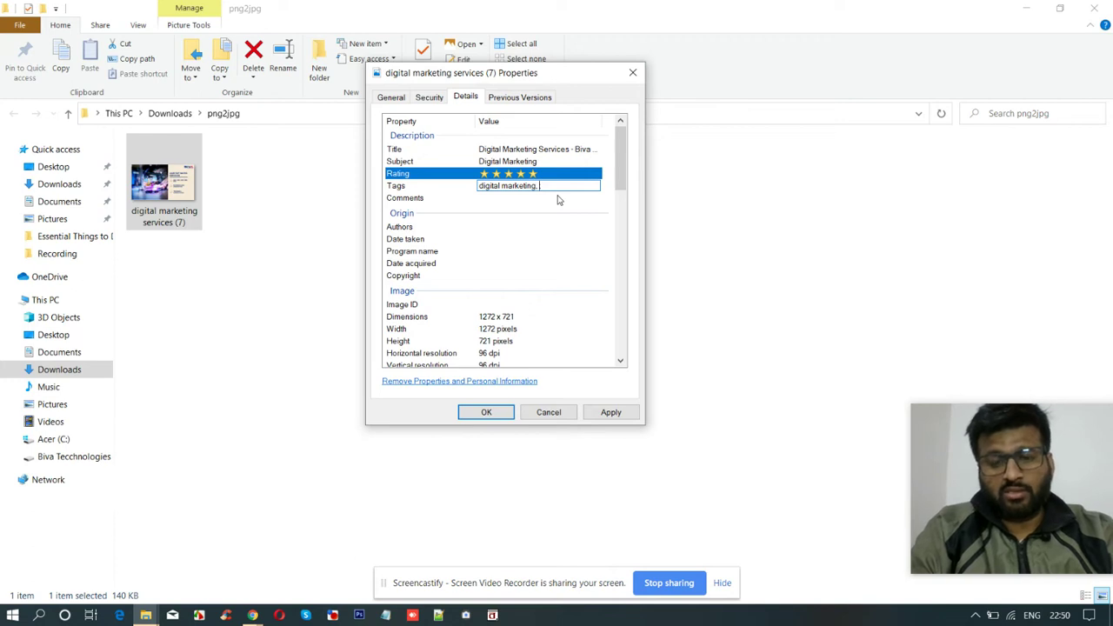
text(image ;)
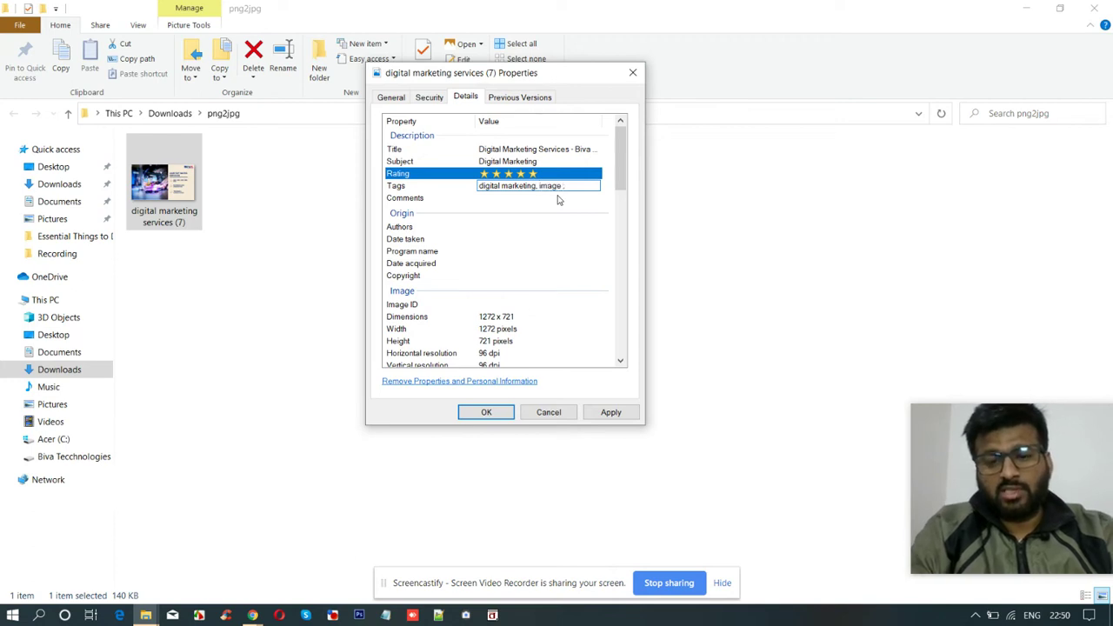
text(optimisation, seo, sem, search)
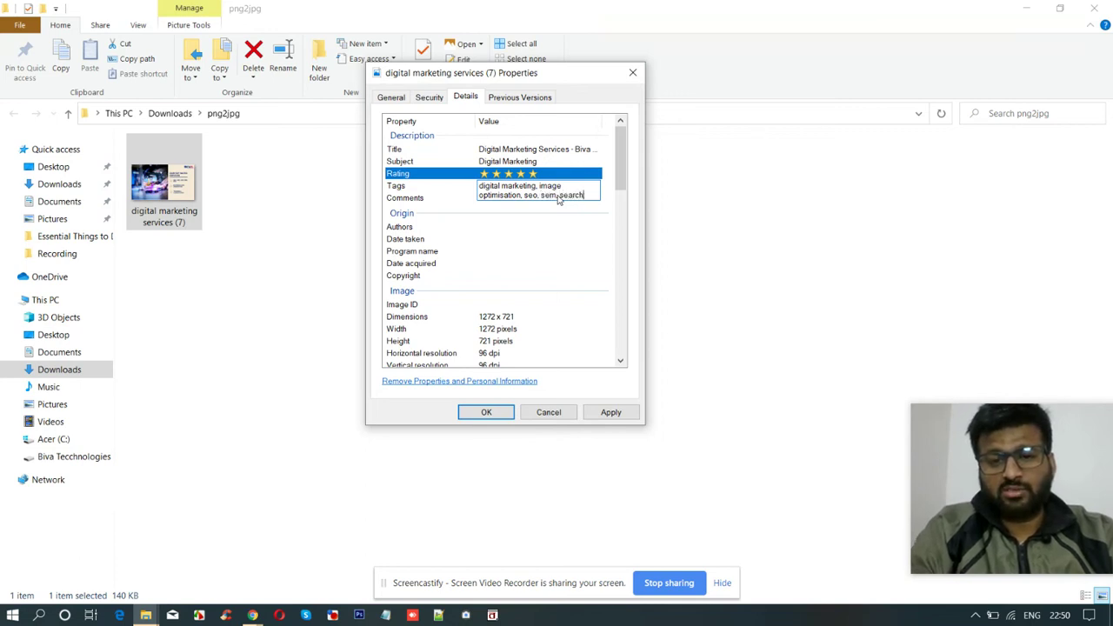
text(gine optimisation;)
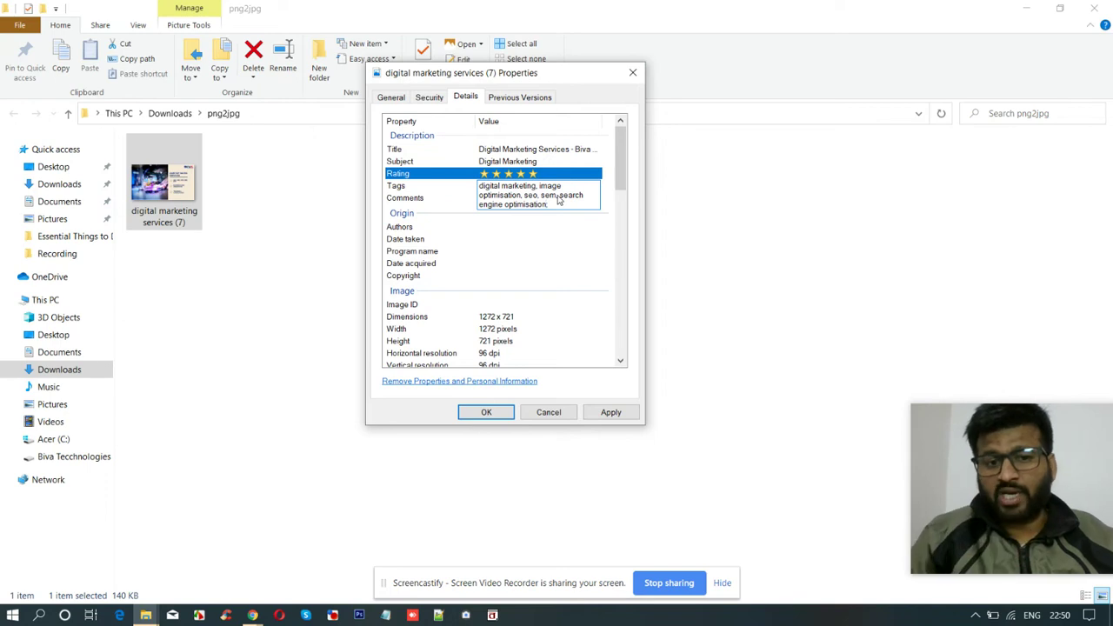
Enter the author's full name in the image's Authors property, using the suggested match, and leave the date taken empty
click(500, 225)
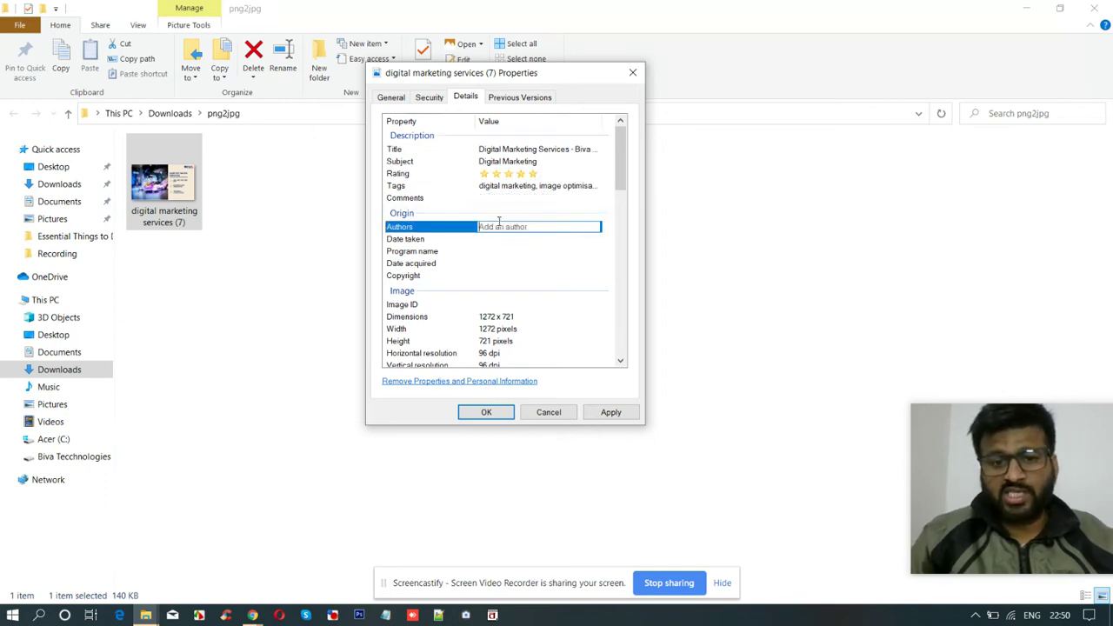
text(Sho)
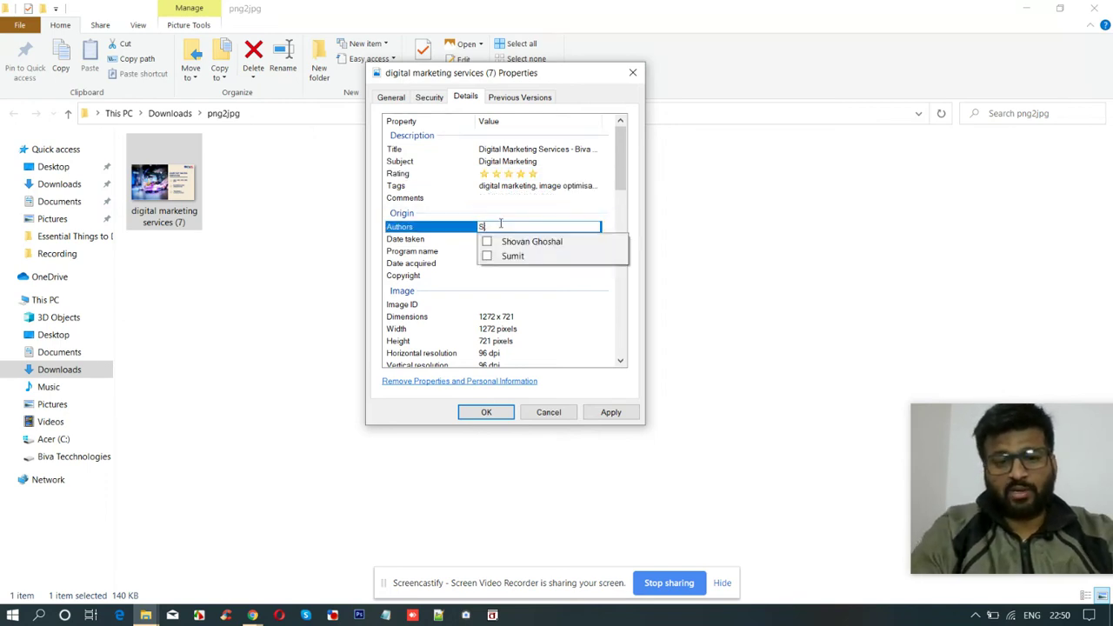
click(522, 242)
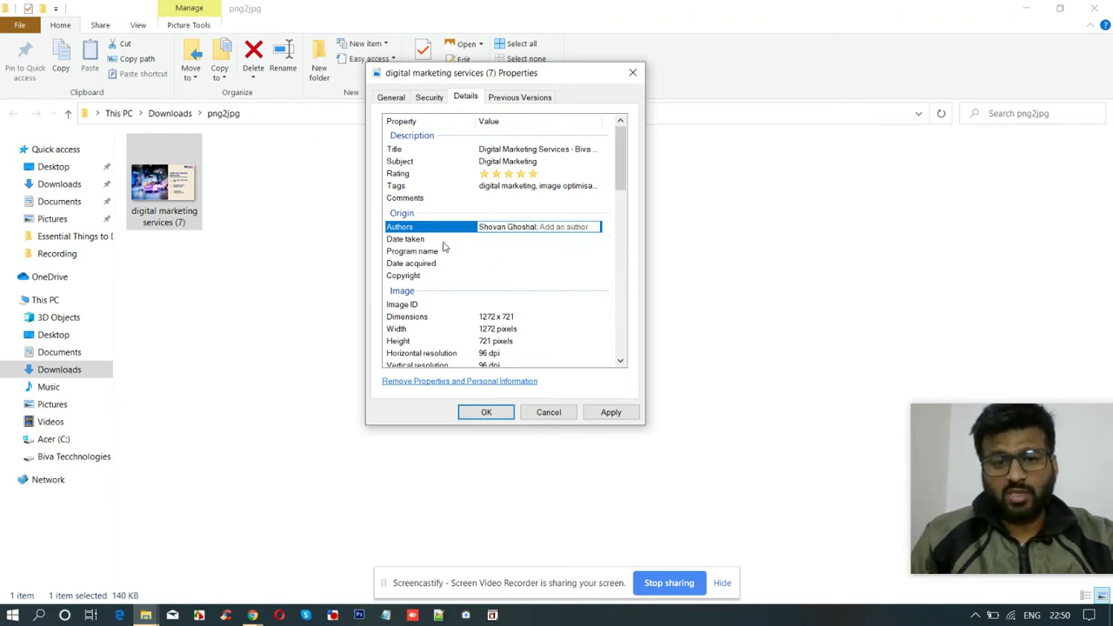
click(499, 240)
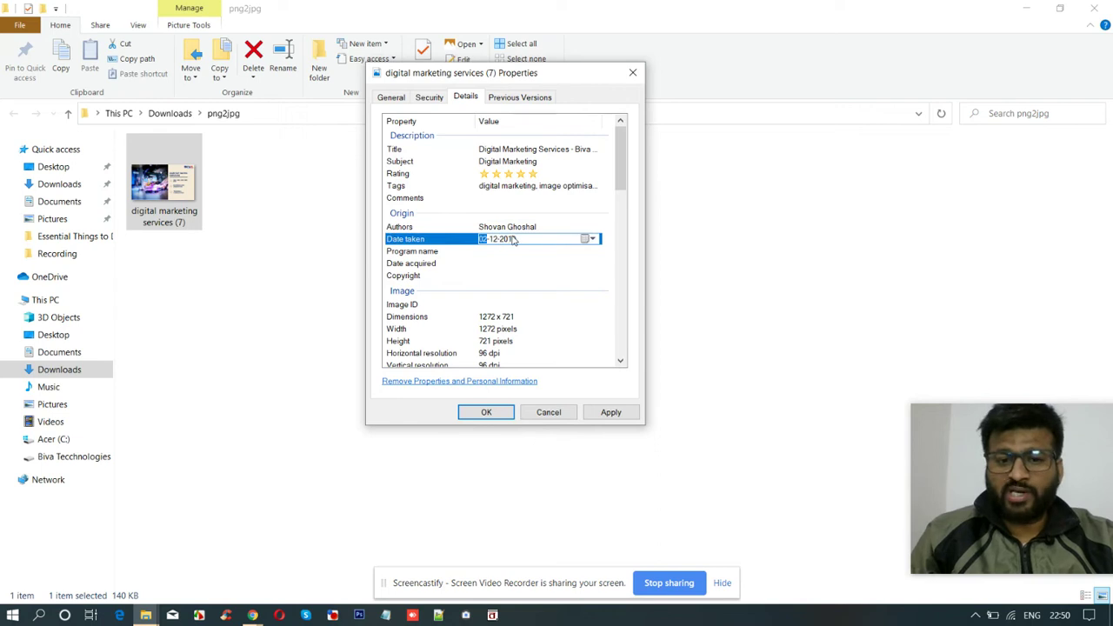
click(500, 252)
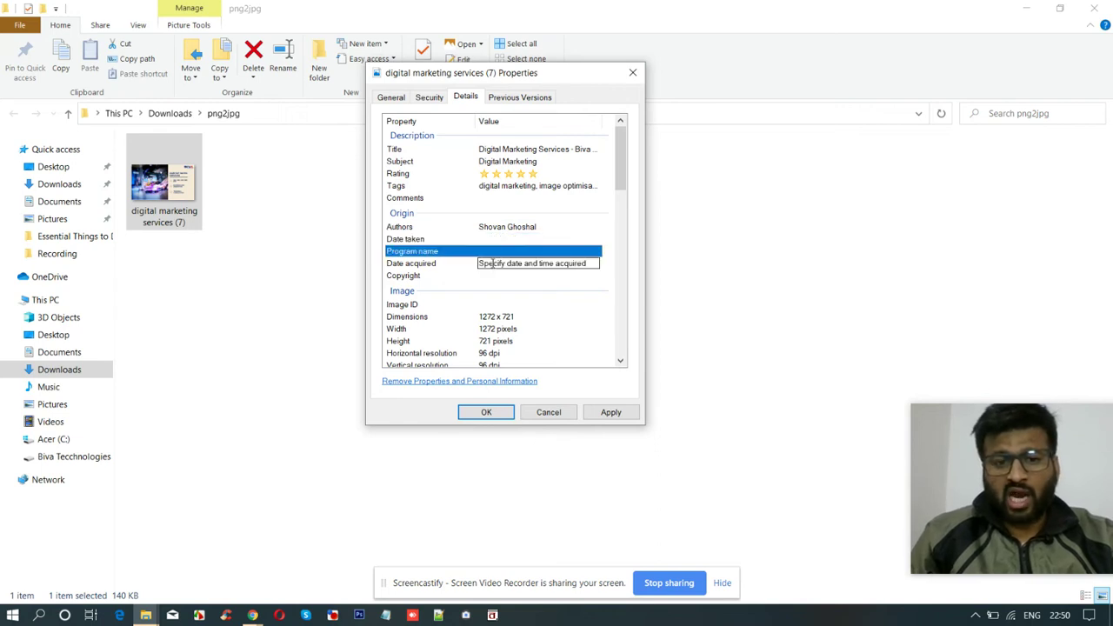
click(502, 274)
text(@bivatechnologies)
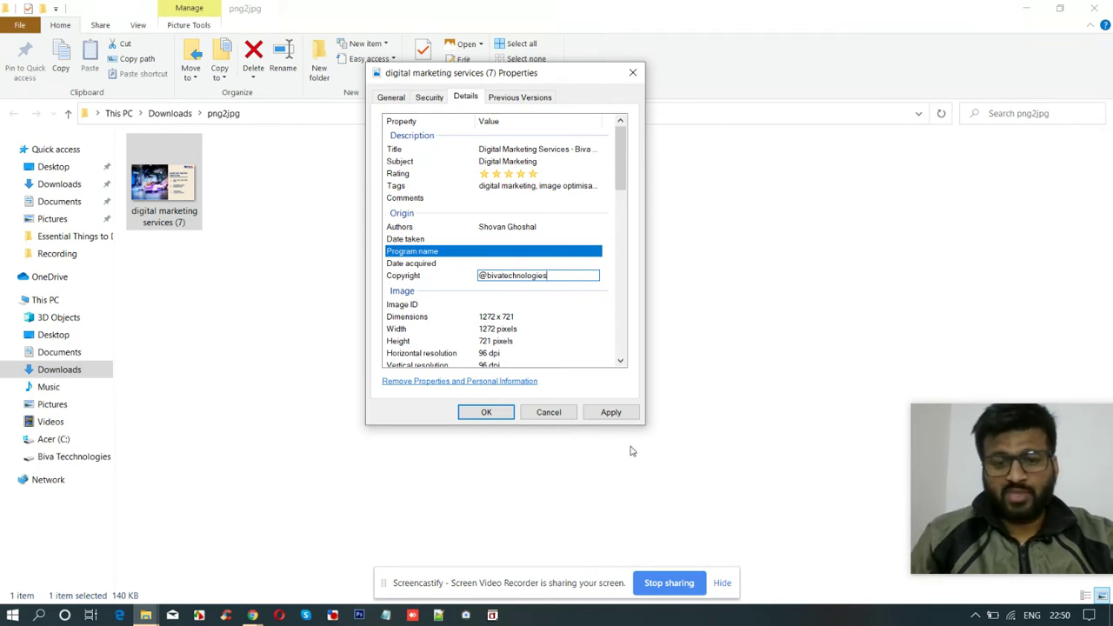
click(612, 412)
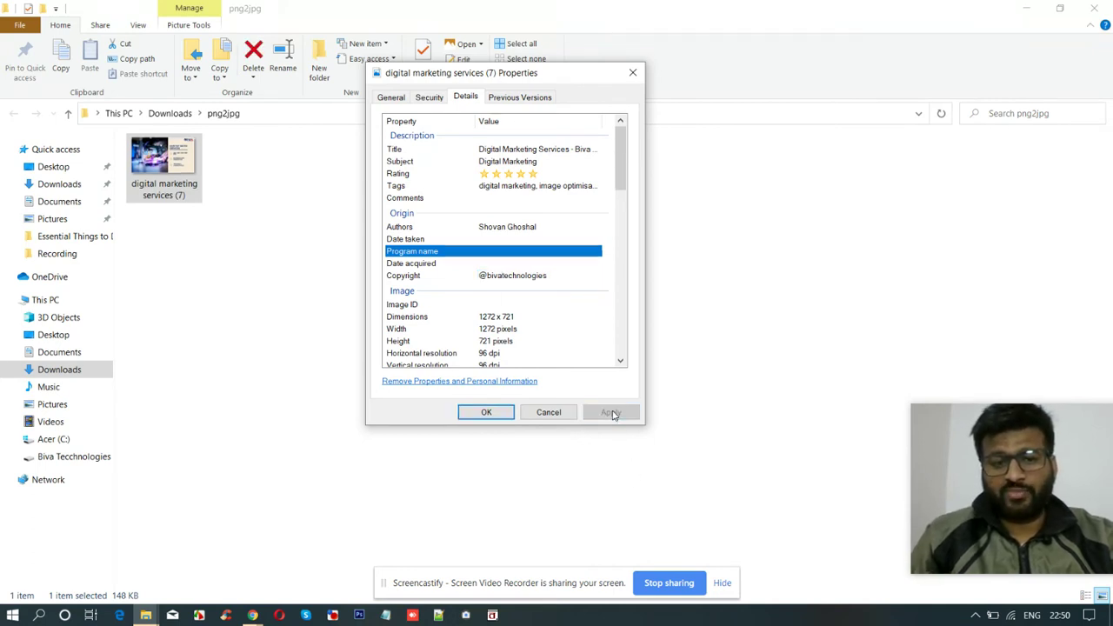
click(487, 413)
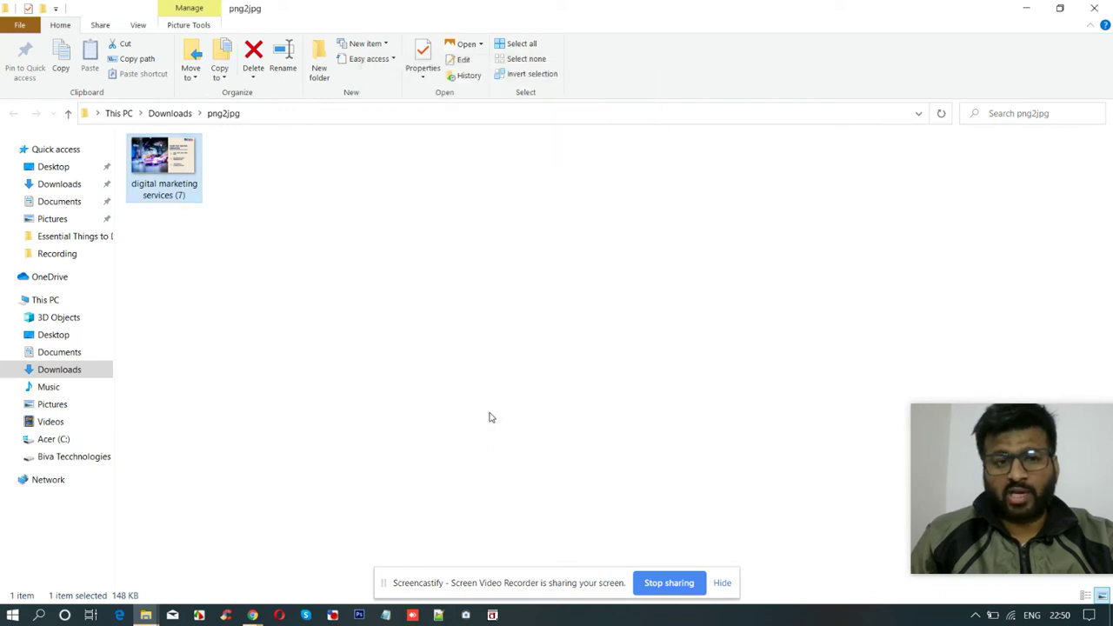
Reopen the image's properties and review the saved description and origin details
right_click(185, 193)
click(229, 592)
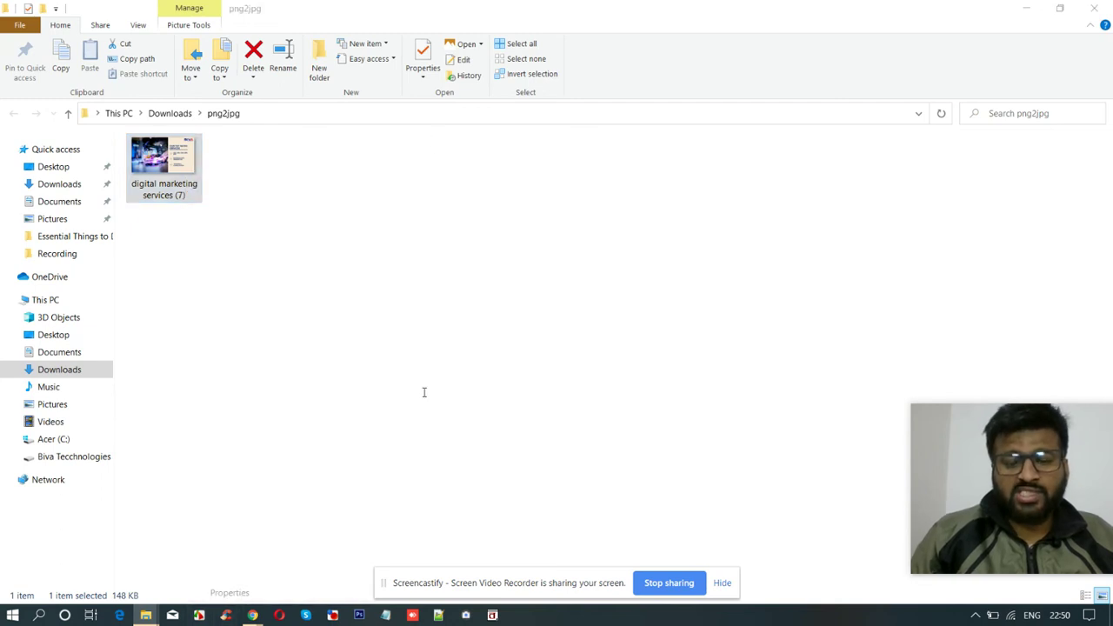
drag(385, 204, 601, 150)
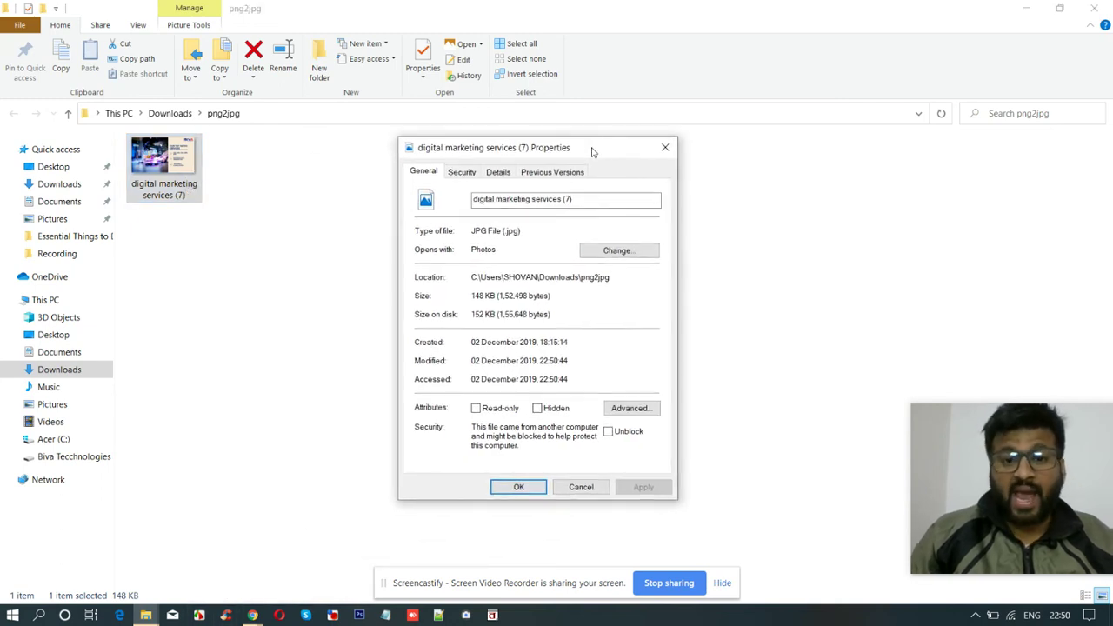
click(502, 173)
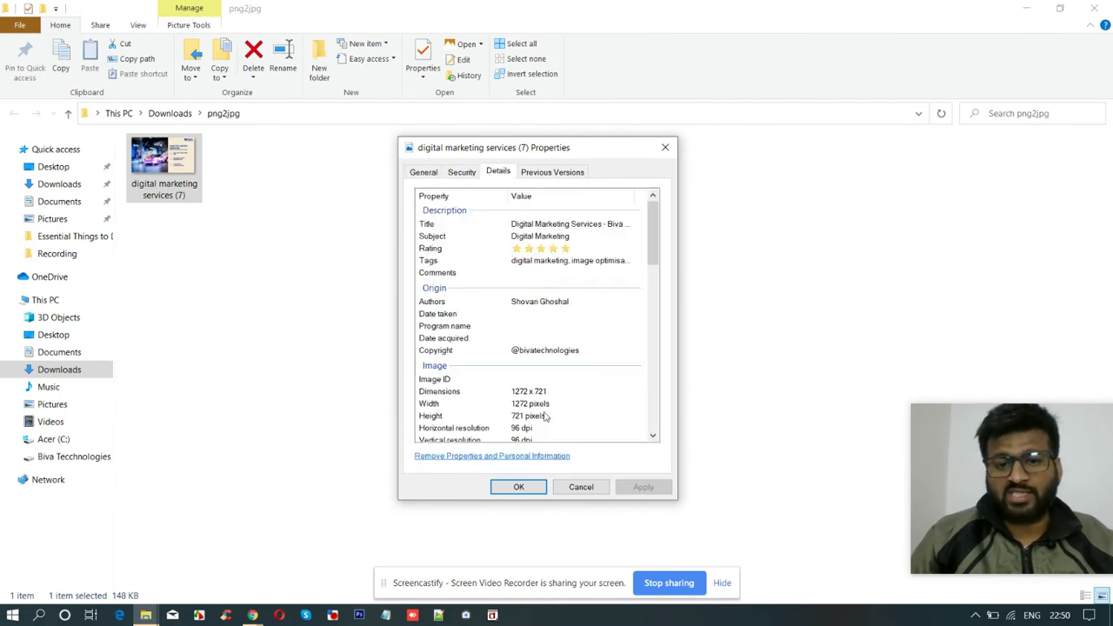
Rename the image file as "digital marketing services" in its general properties and save the change
click(469, 177)
click(430, 174)
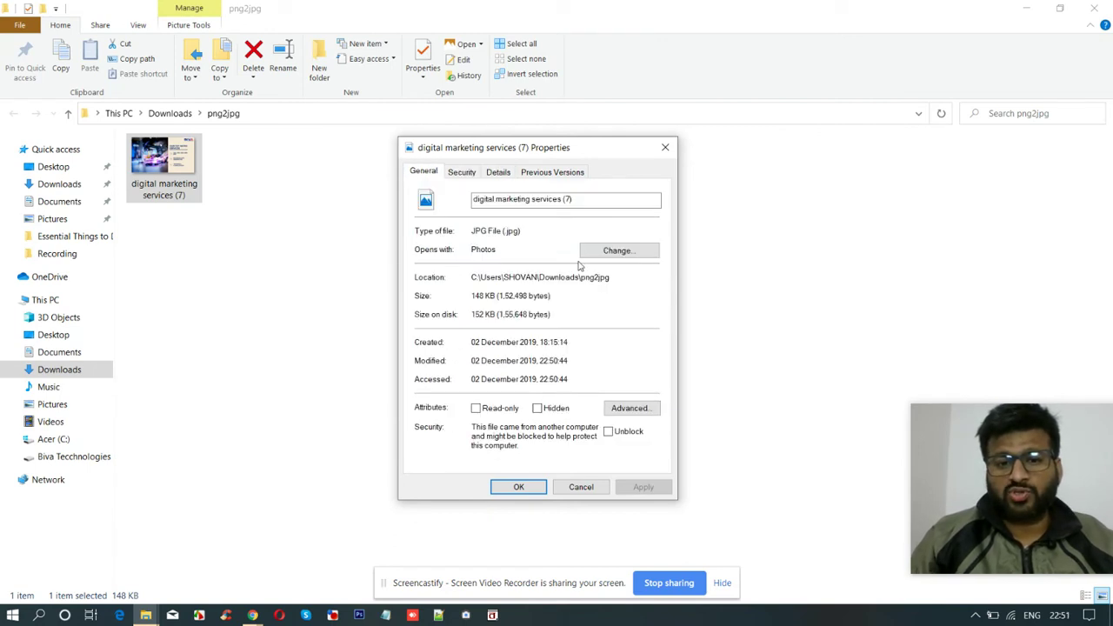
click(591, 206)
key(BackSpace)
key(BackSpace)
key(BackSpace)
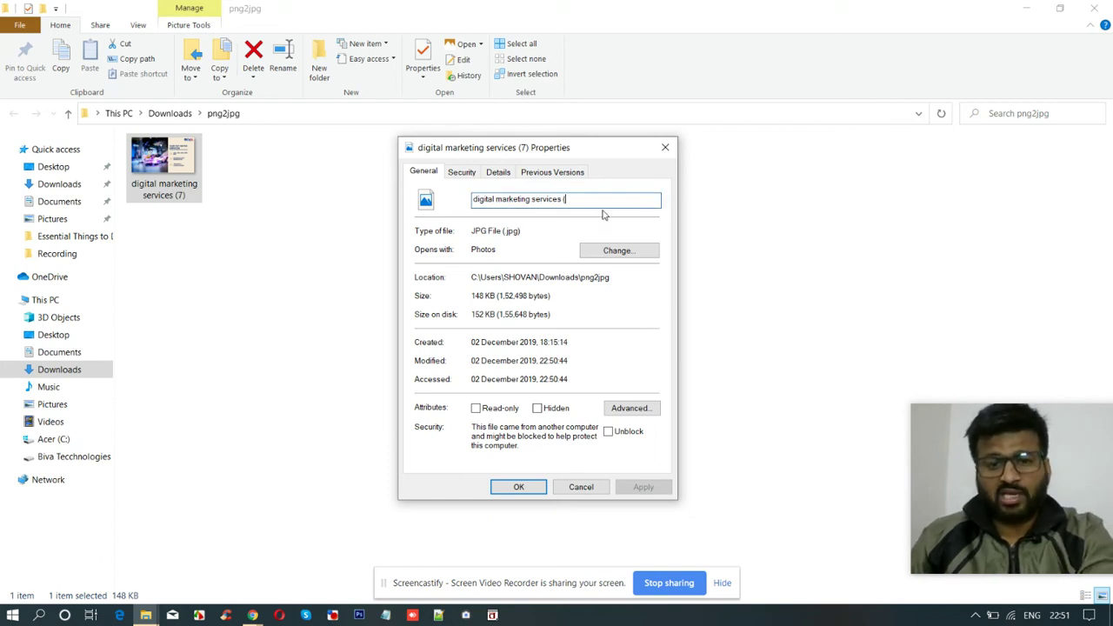
click(532, 488)
click(305, 327)
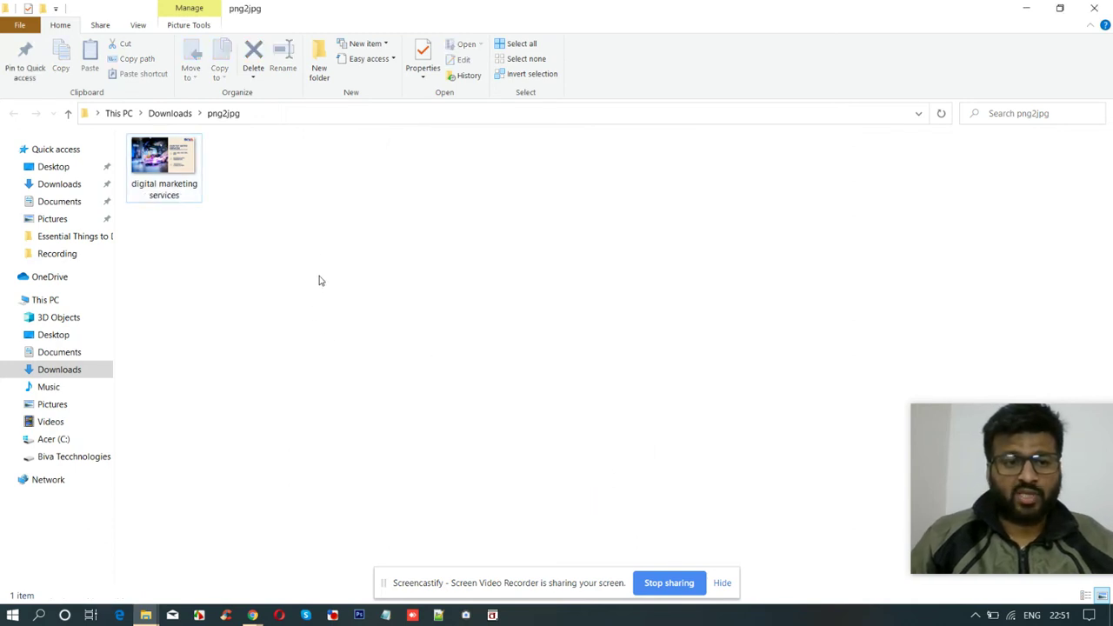